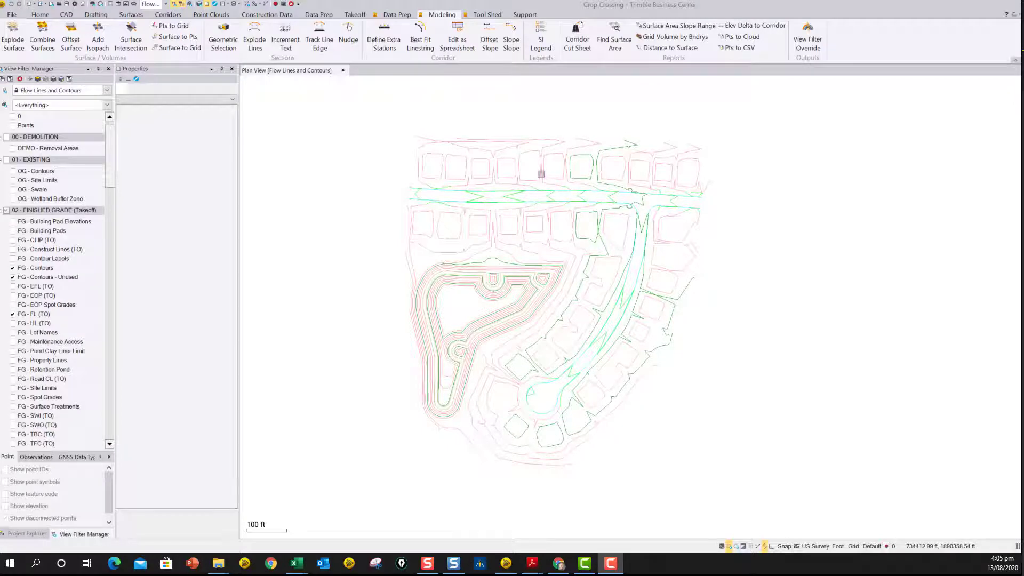
Step: Start Crop Crossing Lines with the crop area defined by a single line with offsets, using the upper flow line of the horizontal road
{"action": "left_click", "coordinate": [396, 16]}
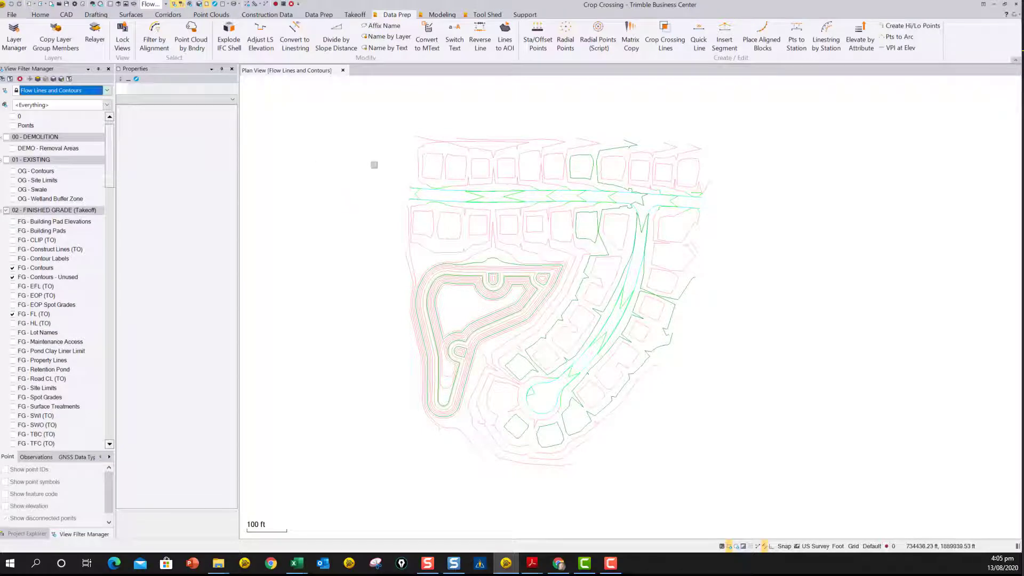
{"action": "left_click", "coordinate": [667, 34]}
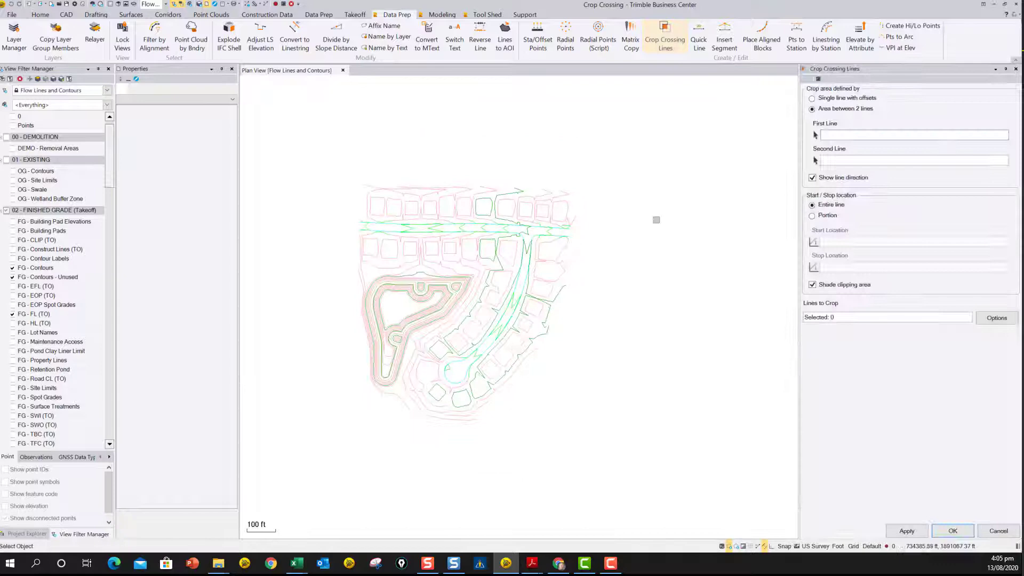
{"action": "scroll", "coordinate": [395, 229], "scroll_direction": "up", "scroll_amount": 3}
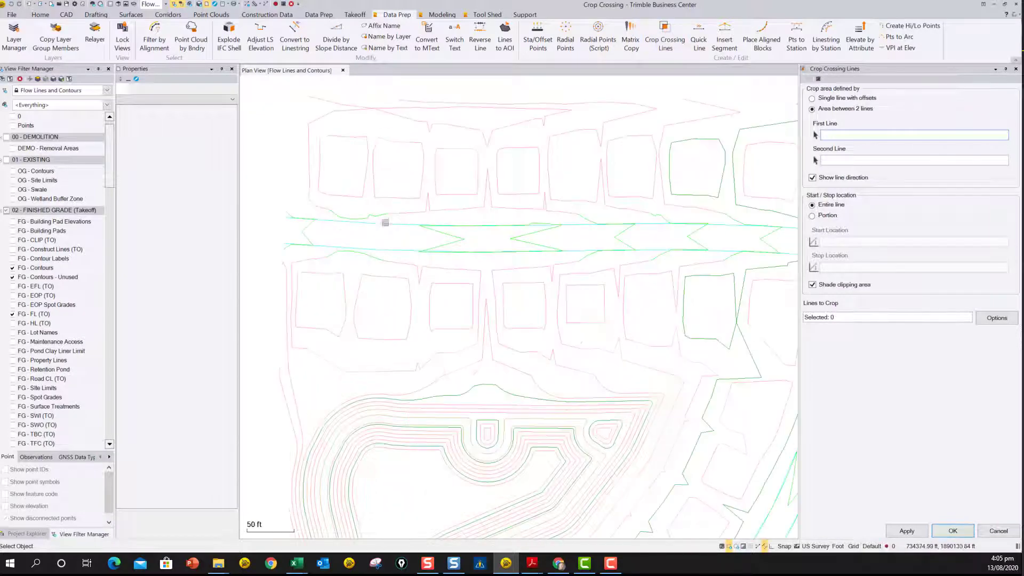
{"action": "middle_click_drag", "start_coordinate": [408, 222], "coordinate": [411, 207]}
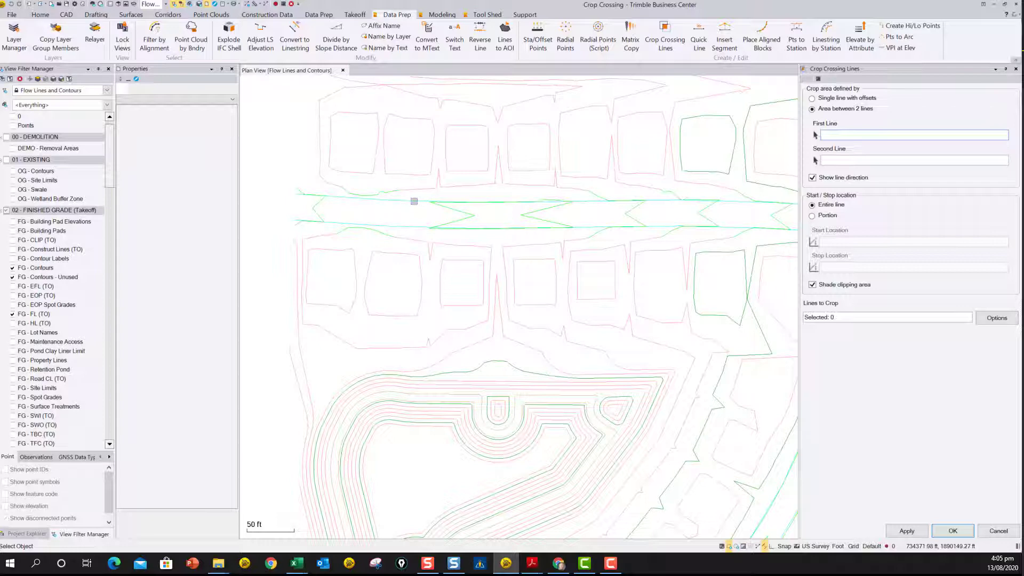
{"action": "left_click", "coordinate": [399, 200]}
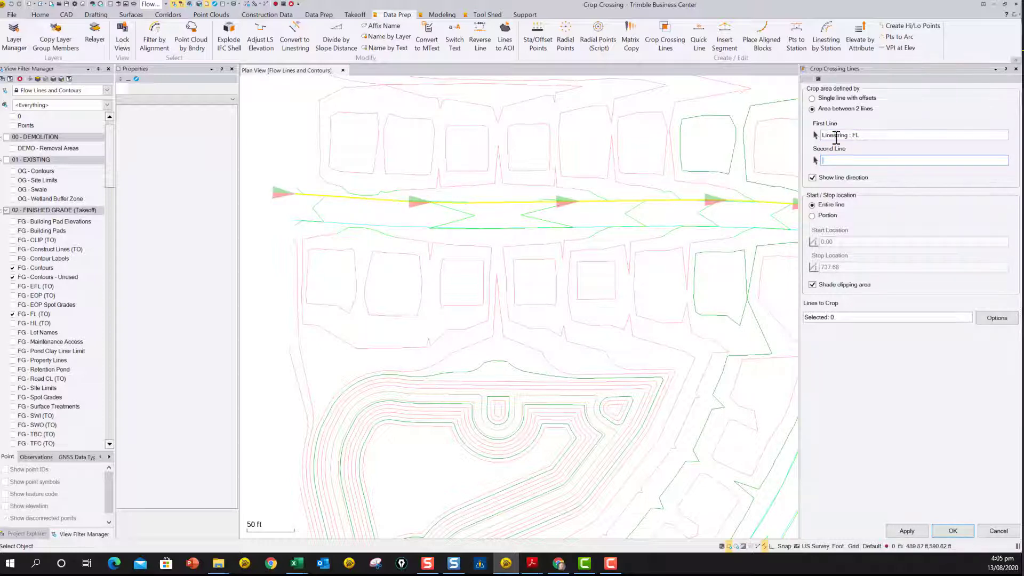
{"action": "left_click", "coordinate": [813, 99]}
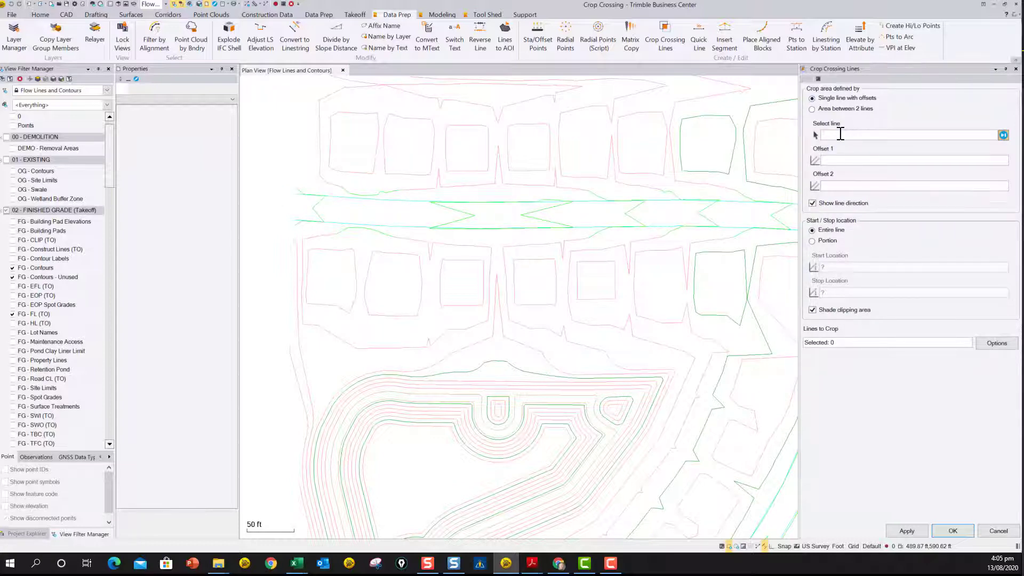
{"action": "left_click", "coordinate": [391, 201]}
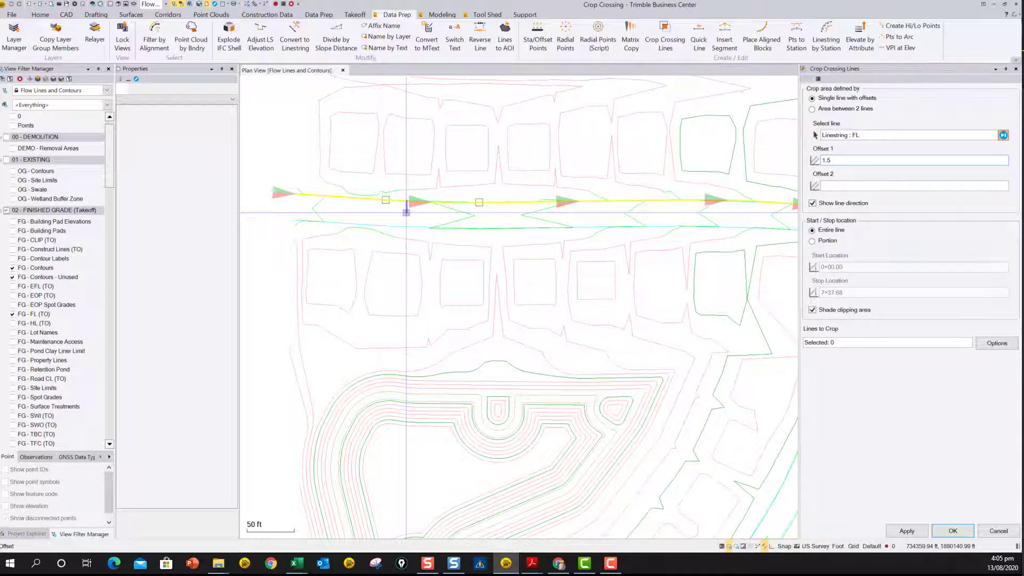
Step: Set the crop area's offsets from the upper flow line to 1.5 and -3.5, and check the shaded area along the line
{"action": "key", "text": "Tab"}
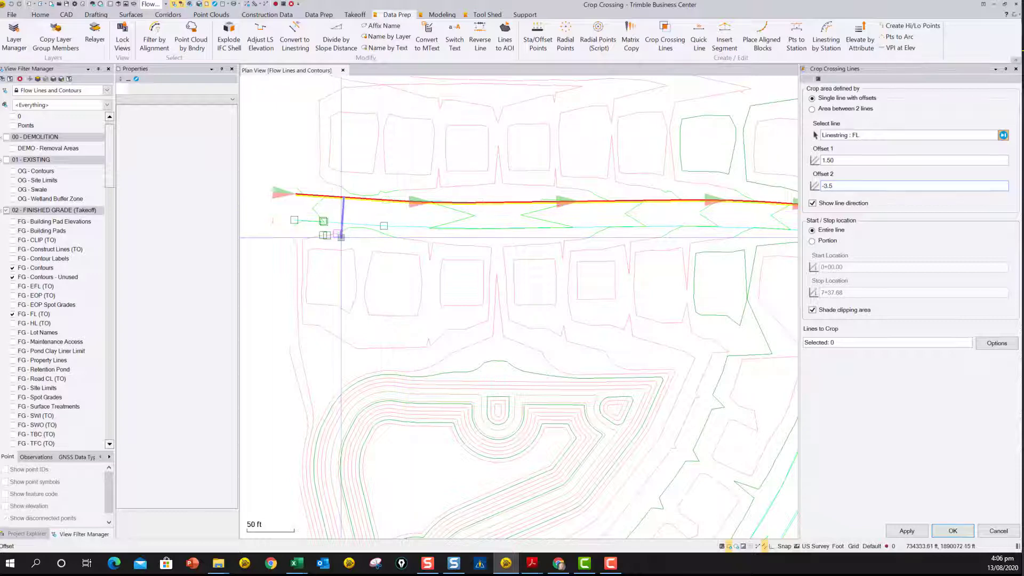
{"action": "key", "text": "Tab"}
{"action": "scroll", "coordinate": [365, 195], "scroll_direction": "up", "scroll_amount": 3}
{"action": "scroll", "coordinate": [397, 222], "scroll_direction": "up", "scroll_amount": 1}
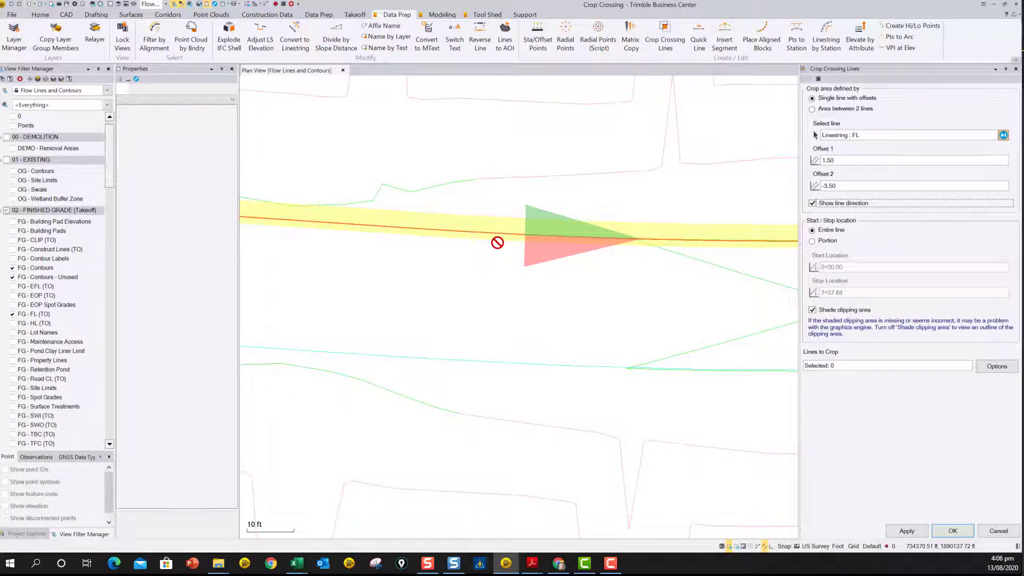
{"action": "scroll", "coordinate": [473, 237], "scroll_direction": "down", "scroll_amount": 1}
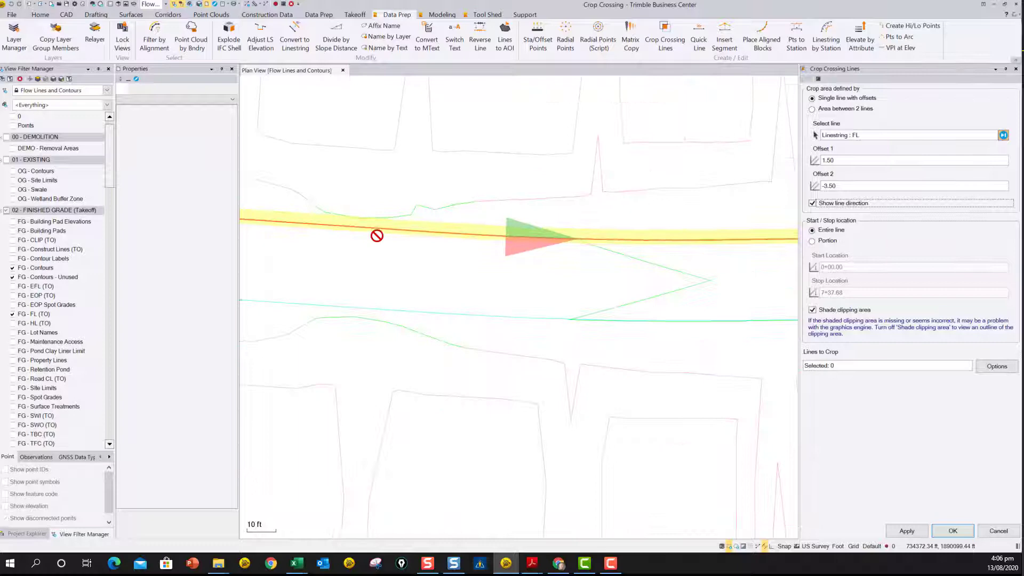
{"action": "middle_click_drag", "start_coordinate": [377, 235], "coordinate": [480, 213]}
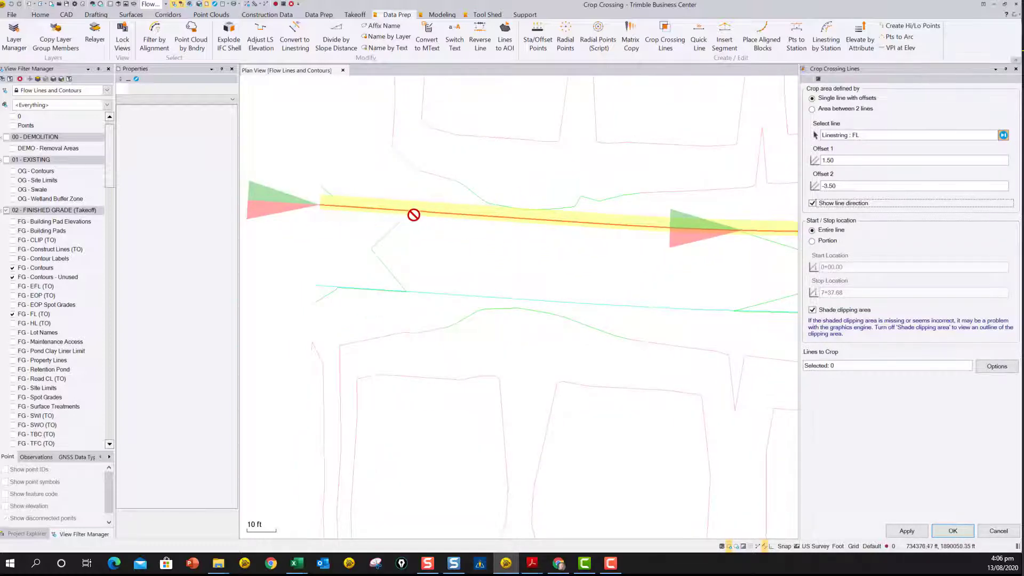
{"action": "scroll", "coordinate": [512, 242], "scroll_direction": "down", "scroll_amount": 5}
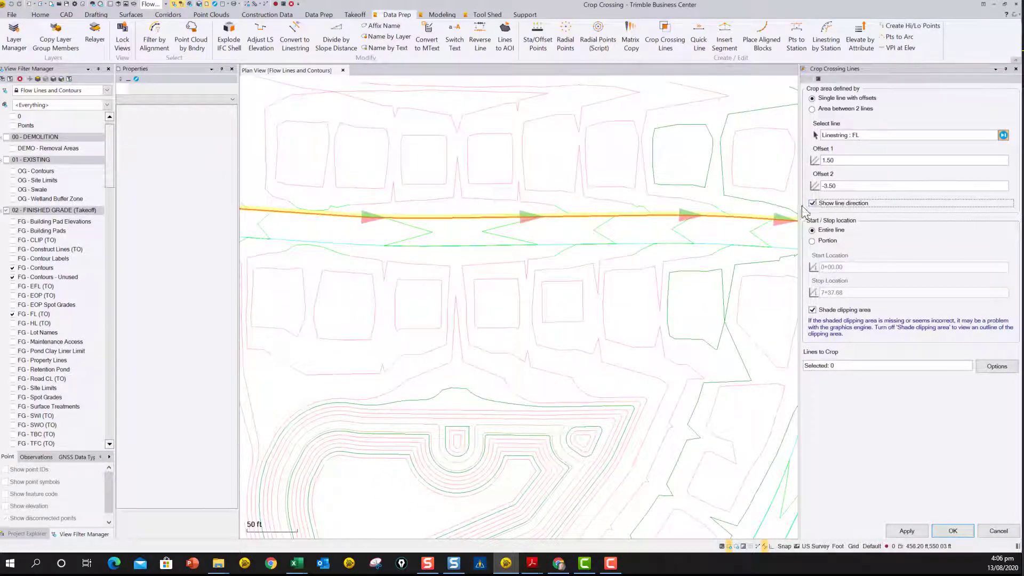
{"action": "scroll", "coordinate": [583, 217], "scroll_direction": "down", "scroll_amount": 3}
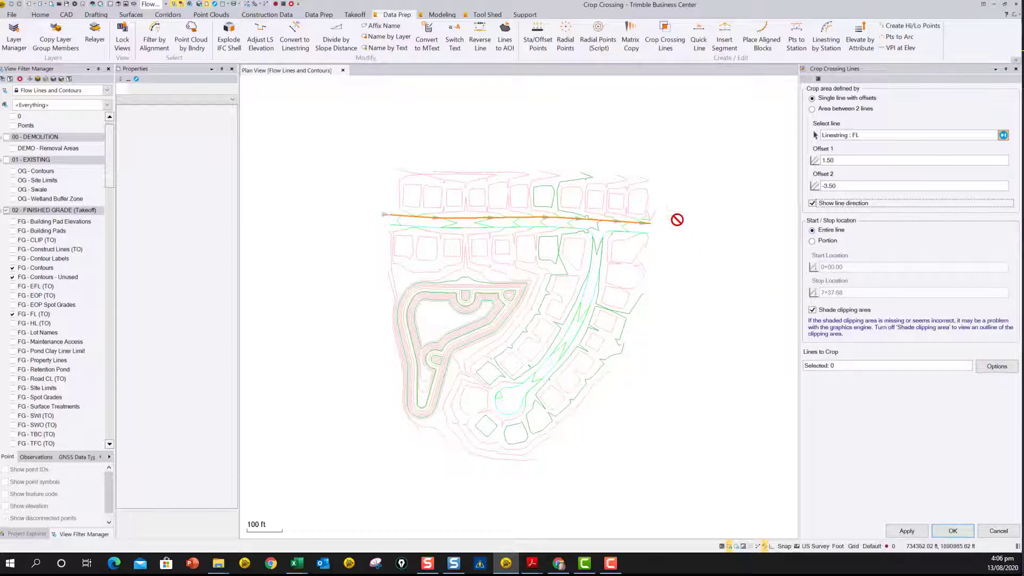
Step: Select all lines on the FG - Contours - Unused layer and crop them within the area around the upper flow line
{"action": "left_click", "coordinate": [846, 366]}
{"action": "left_click", "coordinate": [996, 366]}
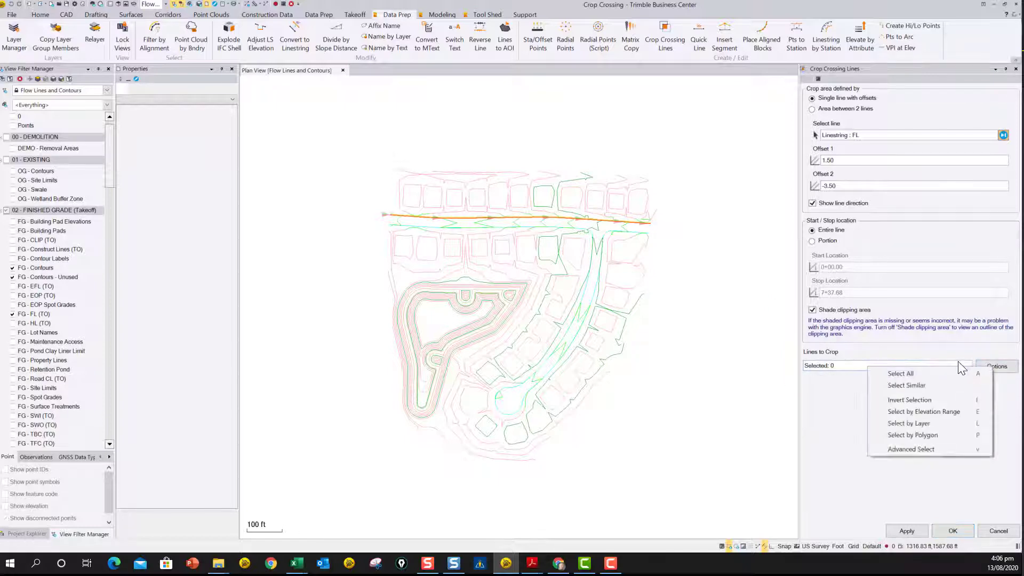
{"action": "left_click", "coordinate": [919, 423]}
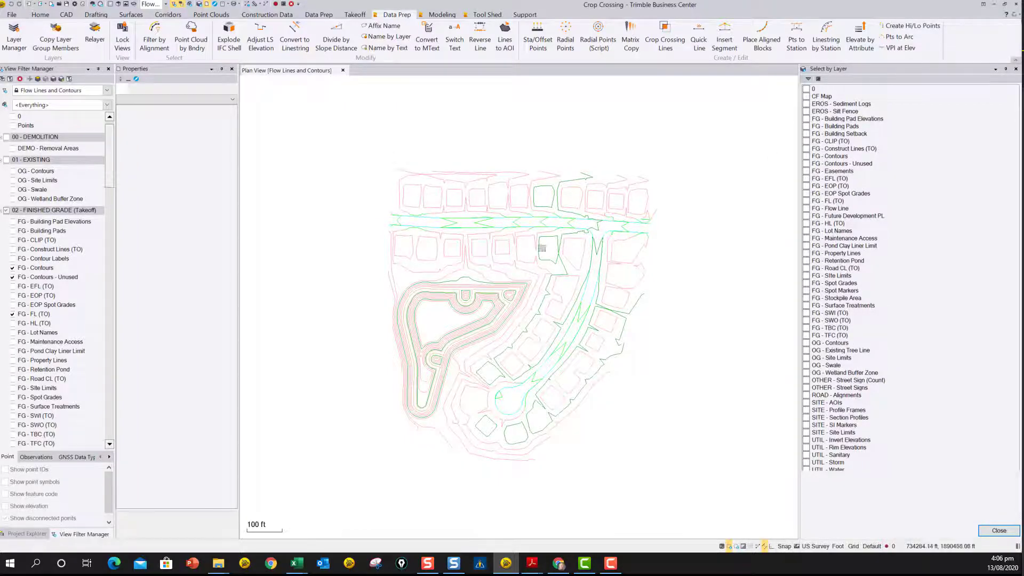
{"action": "scroll", "coordinate": [516, 222], "scroll_direction": "up", "scroll_amount": 3}
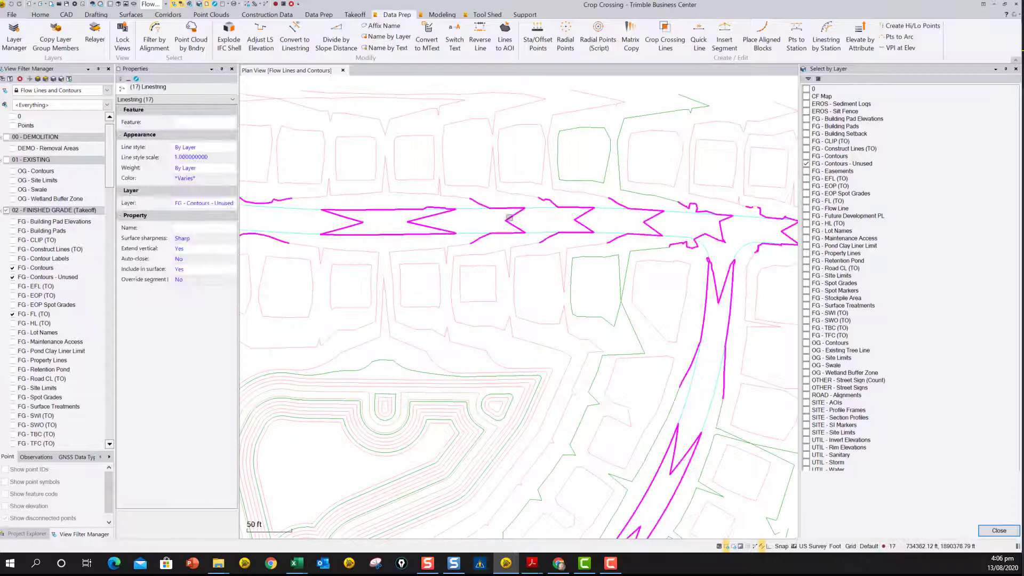
{"action": "scroll", "coordinate": [551, 261], "scroll_direction": "down", "scroll_amount": 5}
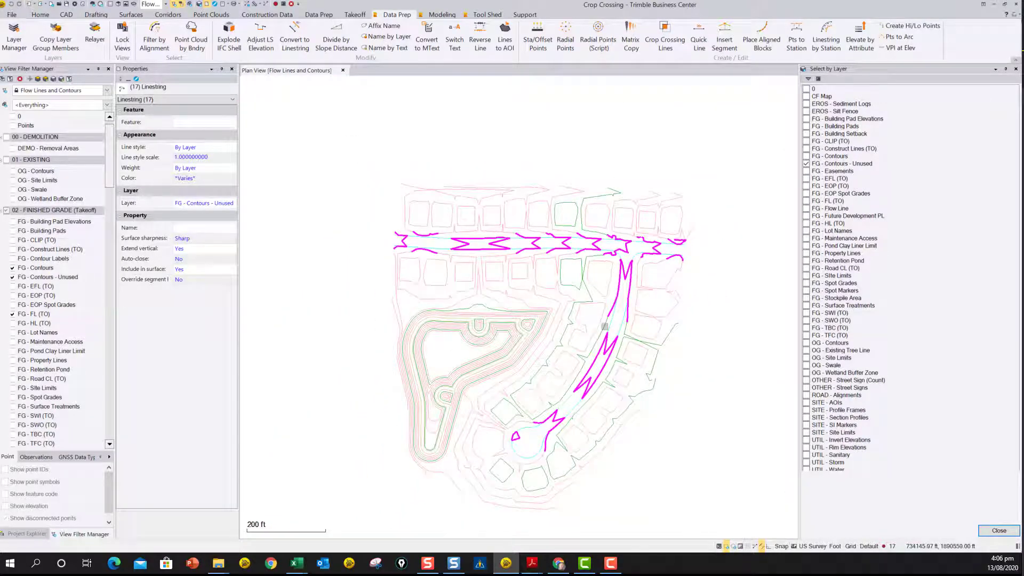
{"action": "left_click", "coordinate": [999, 531]}
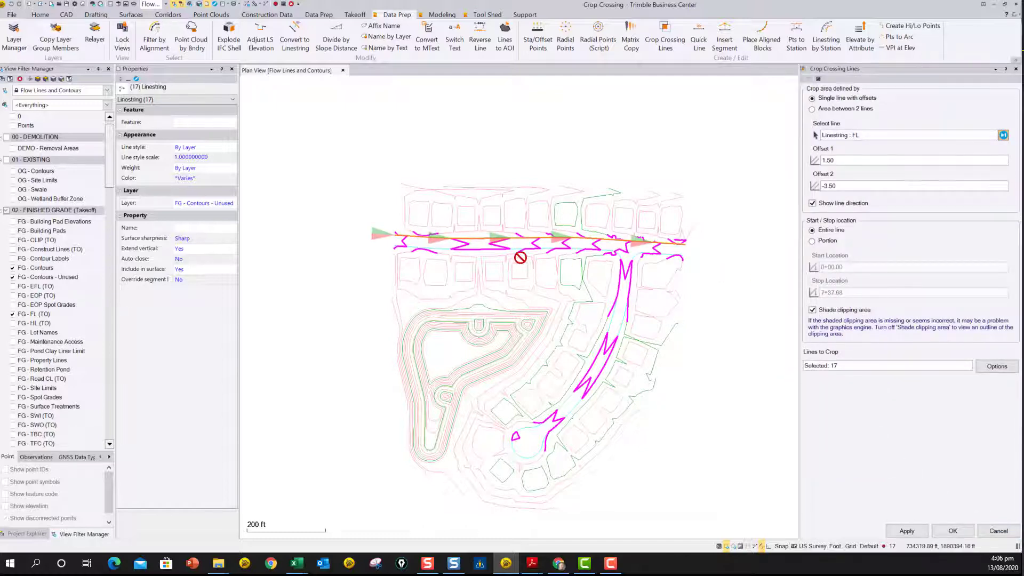
{"action": "left_click", "coordinate": [909, 531]}
{"action": "scroll", "coordinate": [407, 236], "scroll_direction": "up", "scroll_amount": 8}
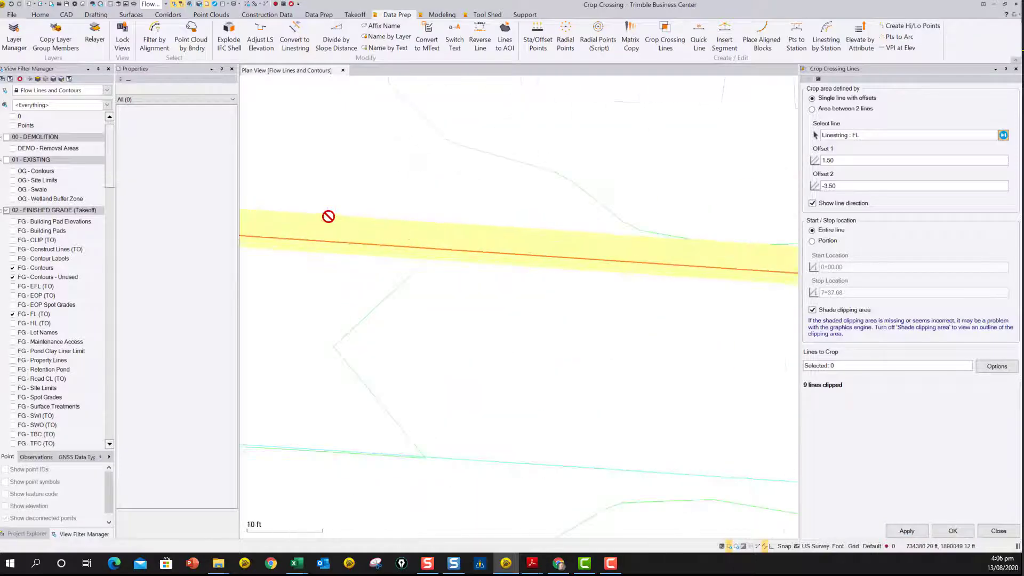
{"action": "scroll", "coordinate": [414, 270], "scroll_direction": "down", "scroll_amount": 3}
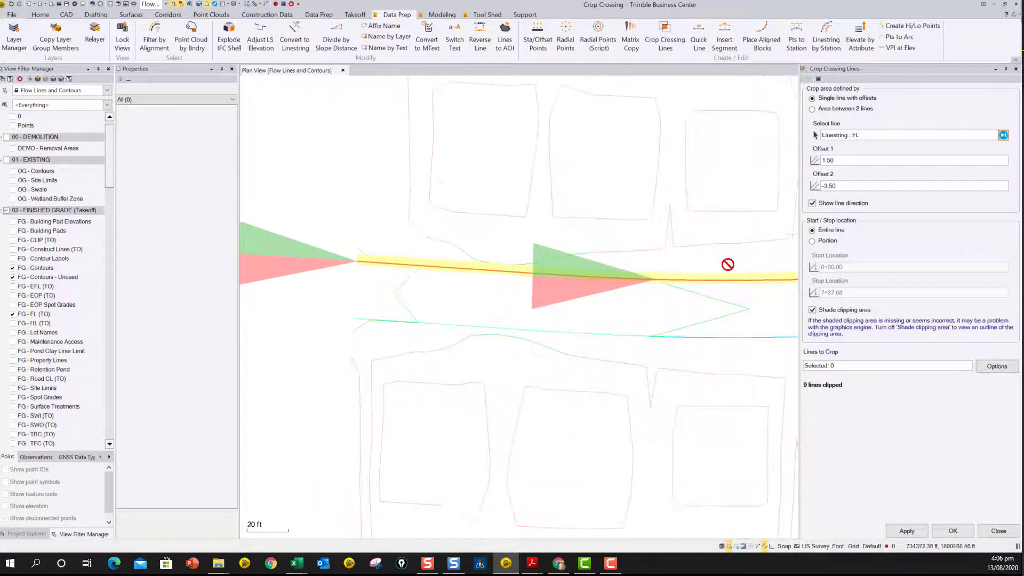
Step: Define the crop area along the road's lower flow line with offsets of -1.5 and 3.5
{"action": "left_click", "coordinate": [856, 135]}
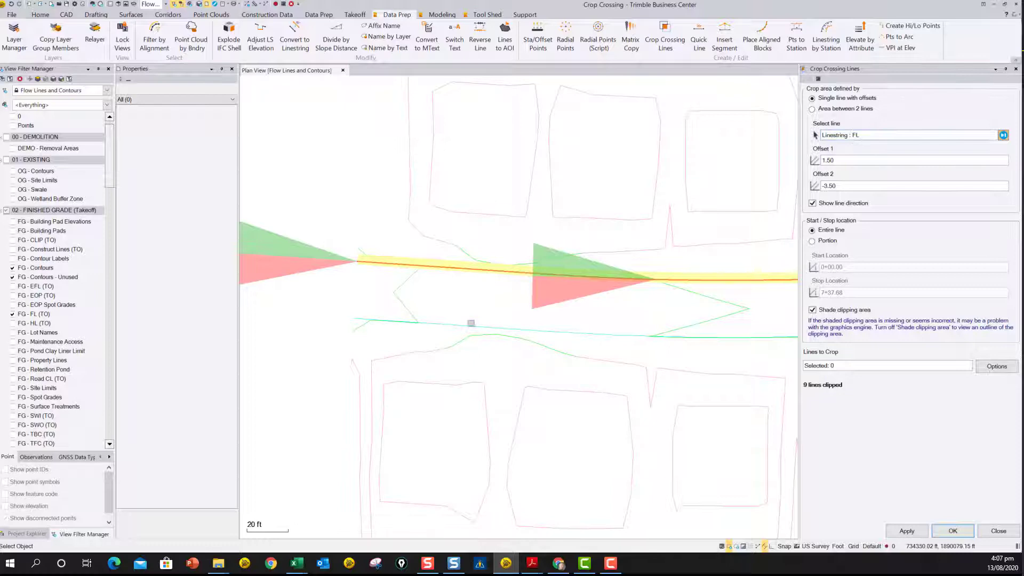
{"action": "left_click", "coordinate": [471, 324]}
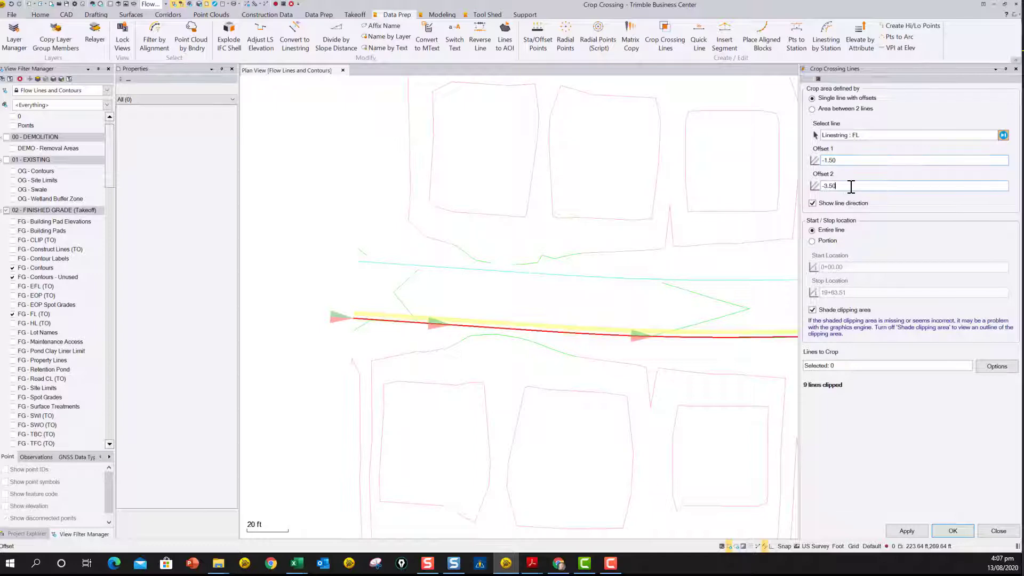
{"action": "key", "text": "Return"}
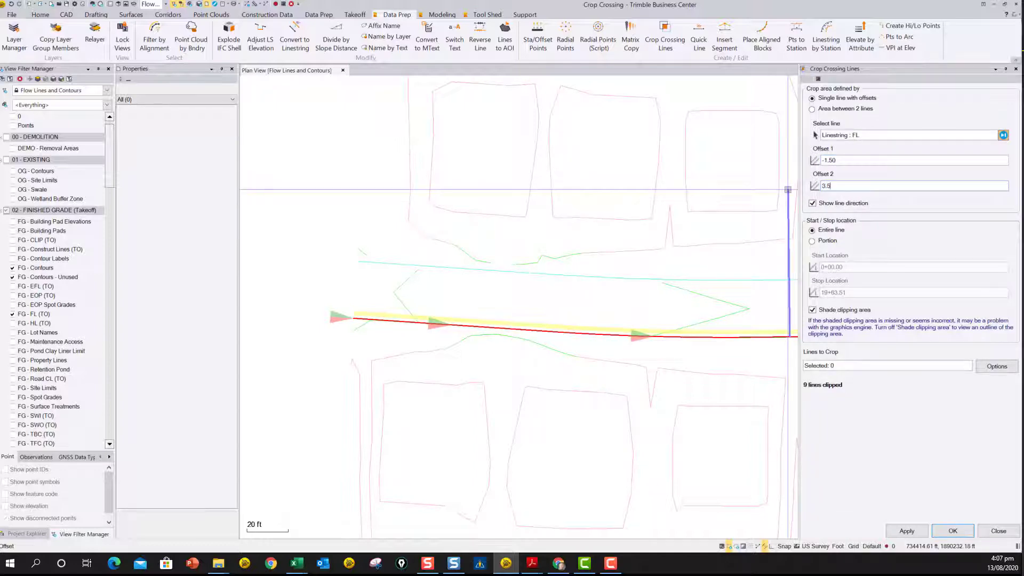
{"action": "type", "text": "3.5"}
{"action": "key", "text": "Tab"}
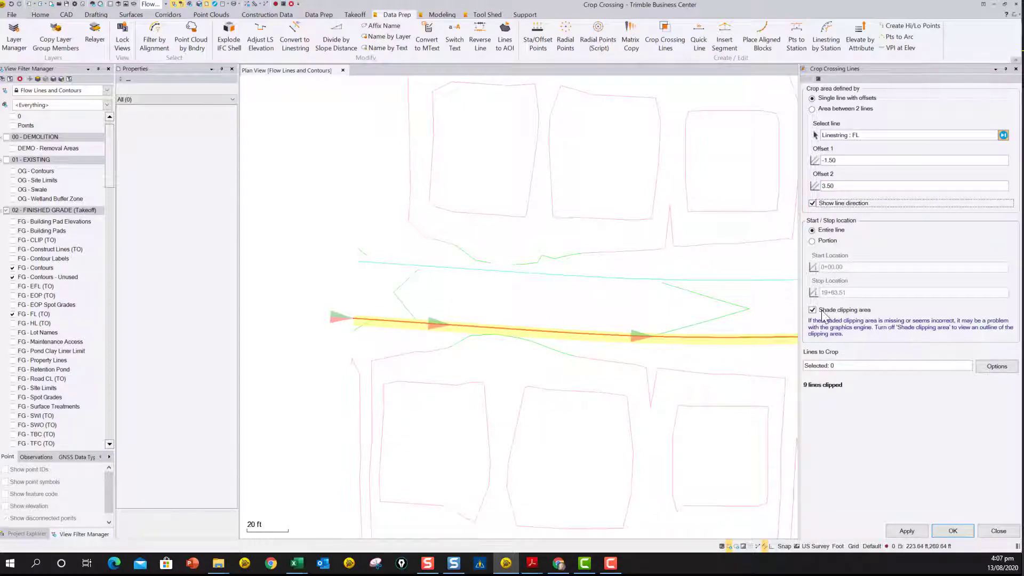
Step: Select the FG - Contours - Unused layer's lines again, crop them around the lower flow line, and inspect the trimmed contours
{"action": "left_click", "coordinate": [843, 367]}
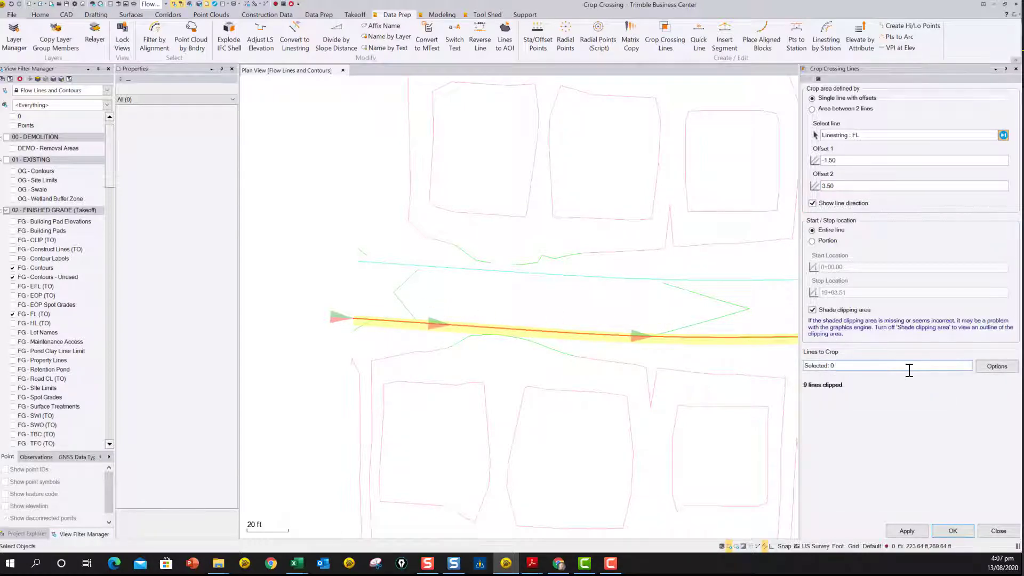
{"action": "left_click", "coordinate": [997, 367]}
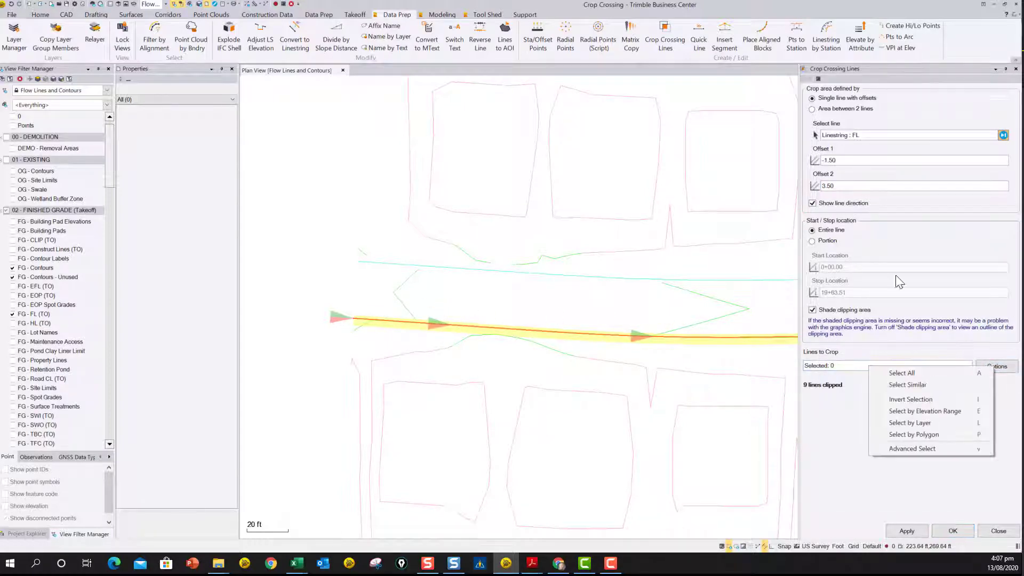
{"action": "left_click", "coordinate": [910, 423]}
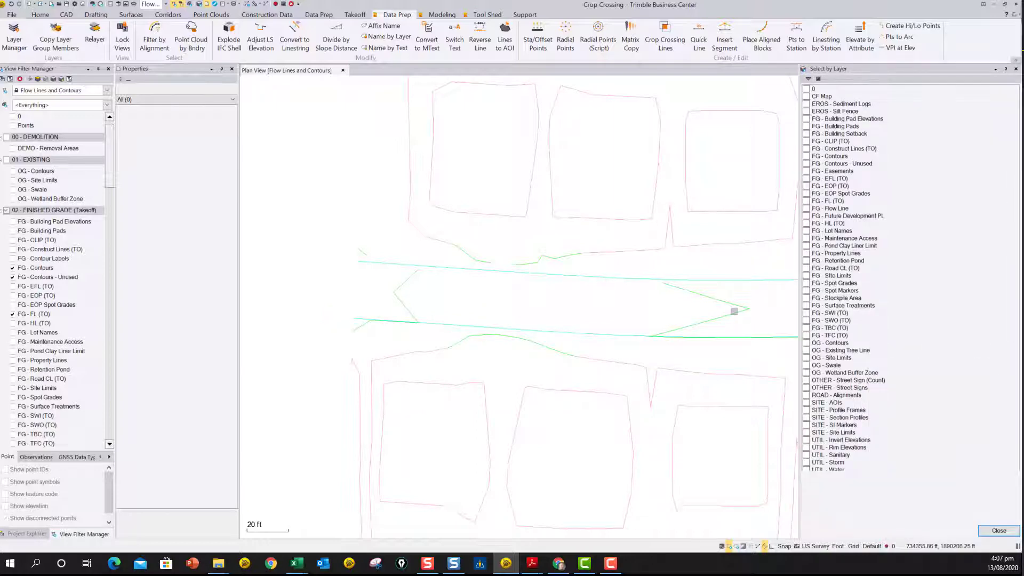
{"action": "left_click", "coordinate": [738, 304]}
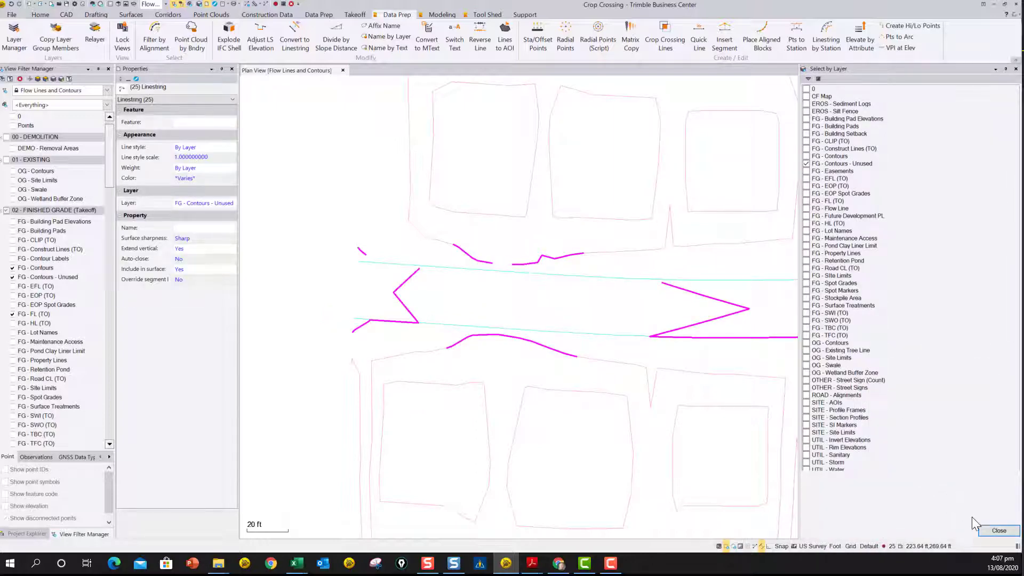
{"action": "left_click", "coordinate": [999, 531]}
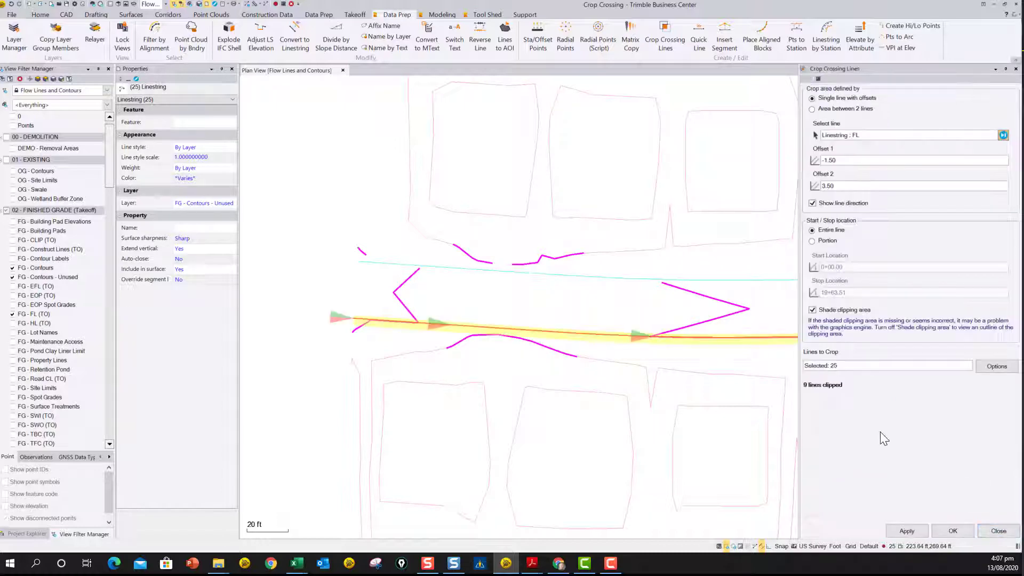
{"action": "left_click", "coordinate": [907, 531]}
{"action": "scroll", "coordinate": [446, 327], "scroll_direction": "up", "scroll_amount": 3}
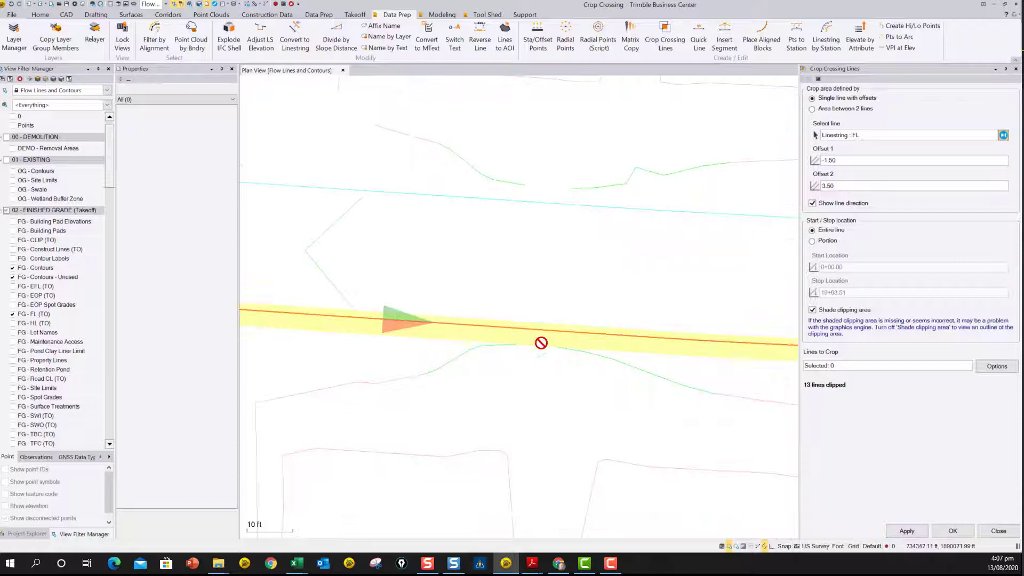
{"action": "scroll", "coordinate": [569, 357], "scroll_direction": "down", "scroll_amount": 3}
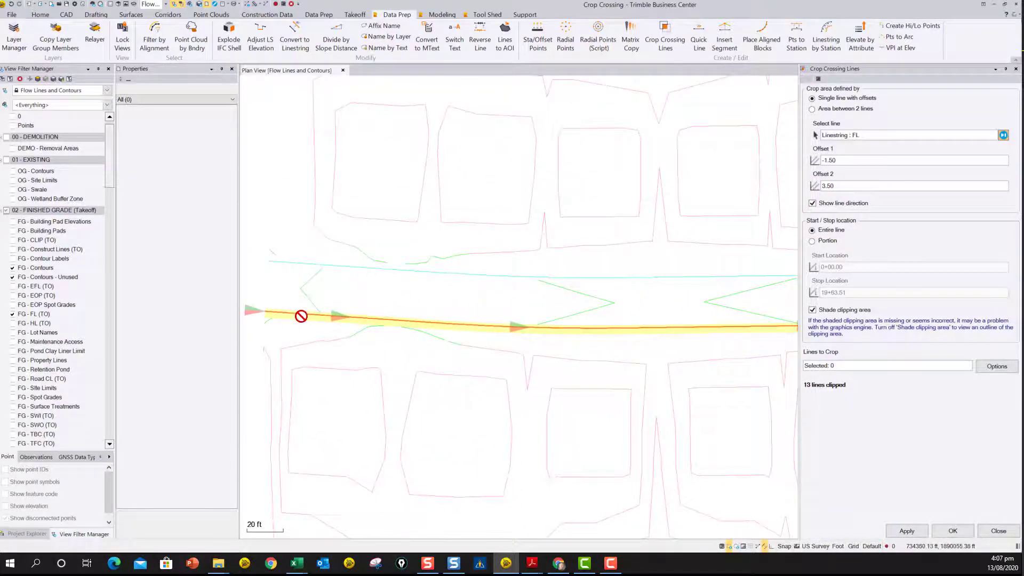
{"action": "scroll", "coordinate": [320, 313], "scroll_direction": "down", "scroll_amount": 5}
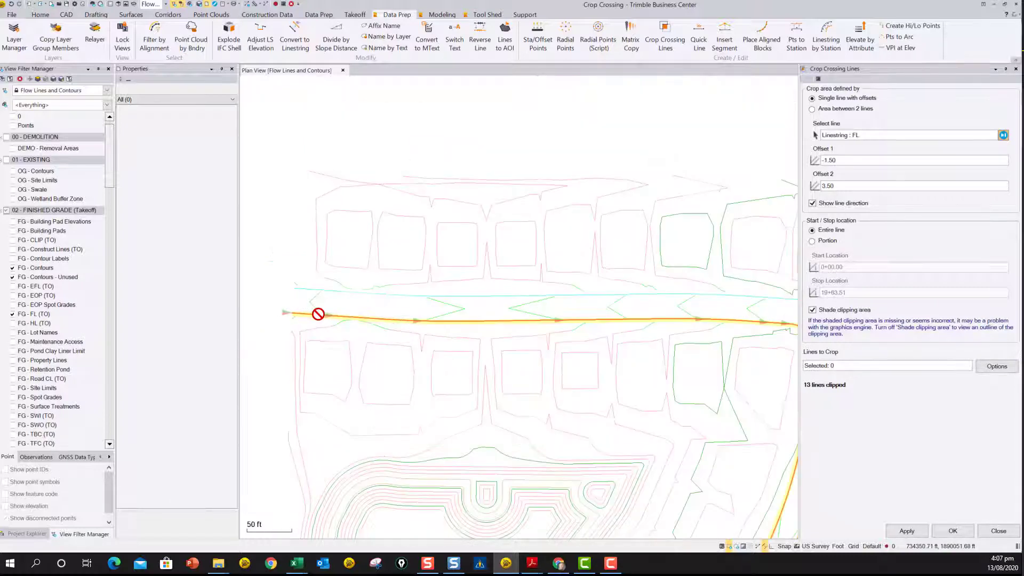
{"action": "scroll", "coordinate": [647, 364], "scroll_direction": "down", "scroll_amount": 3}
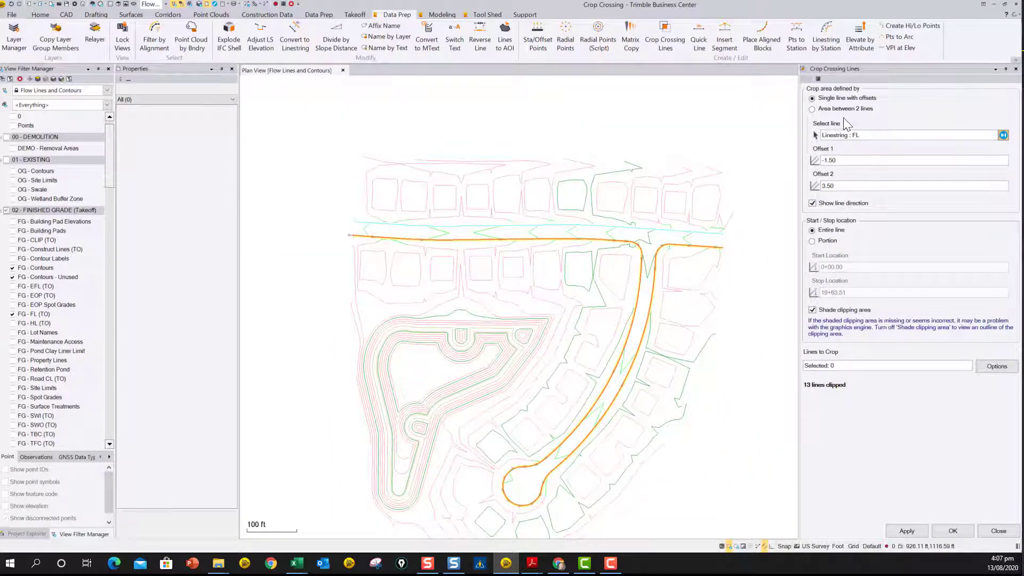
Step: Define the crop area as the area between two lines, using the road's upper and lower flow lines over their entire length
{"action": "left_click", "coordinate": [813, 109]}
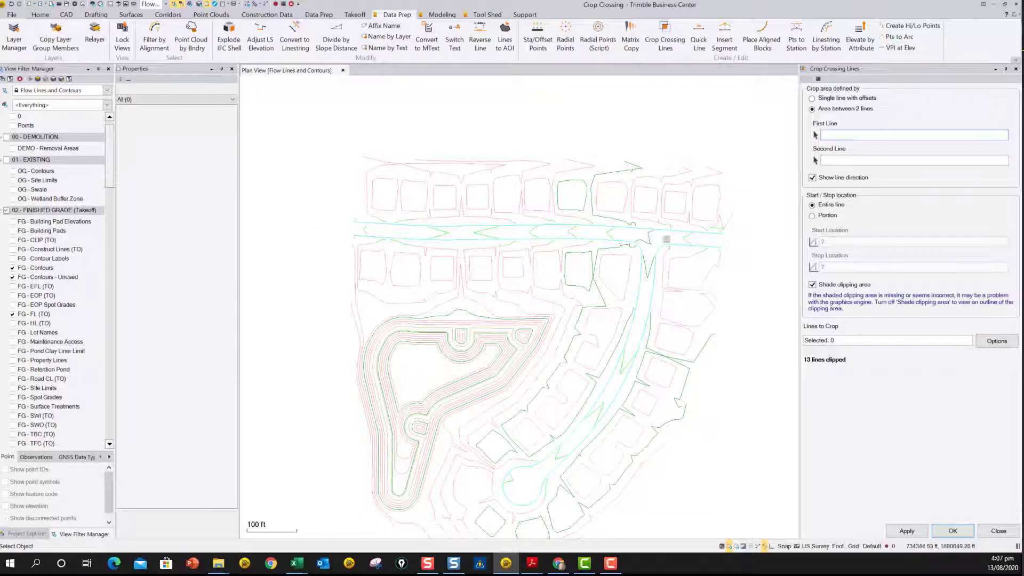
{"action": "scroll", "coordinate": [425, 231], "scroll_direction": "up", "scroll_amount": 2}
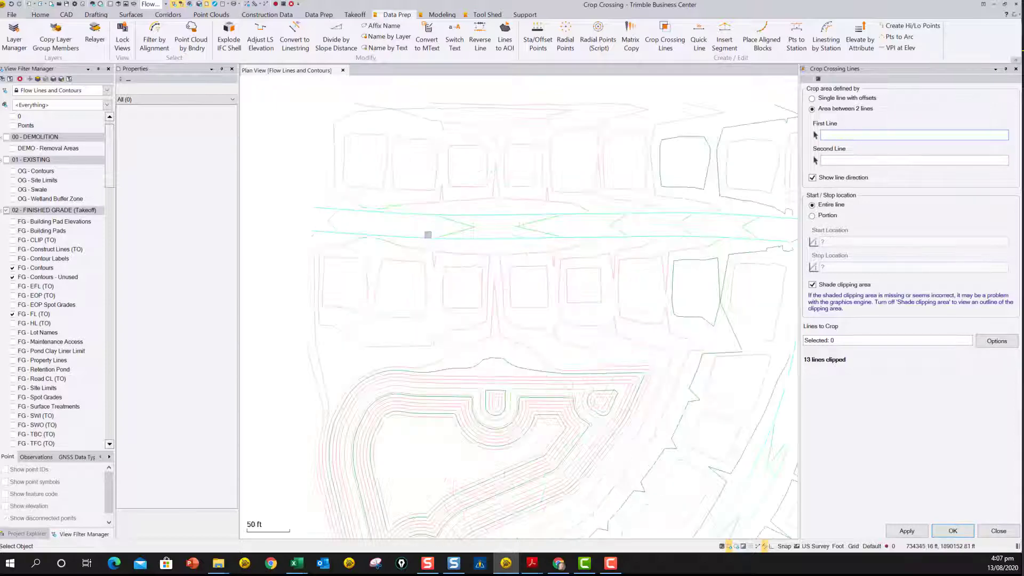
{"action": "left_click", "coordinate": [494, 211]}
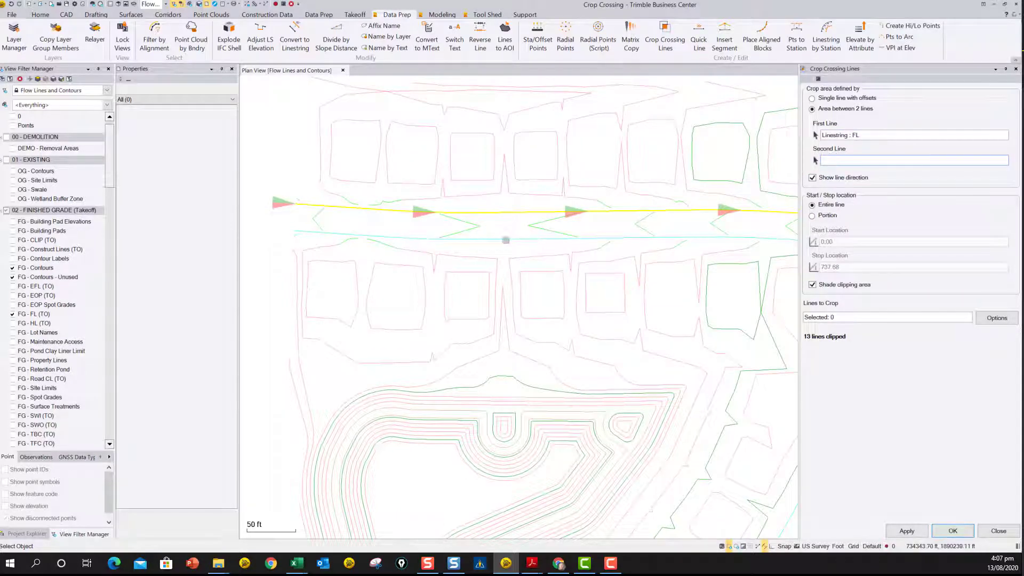
{"action": "left_click", "coordinate": [506, 240]}
{"action": "scroll", "coordinate": [545, 231], "scroll_direction": "down", "scroll_amount": 3}
{"action": "middle_click_drag", "start_coordinate": [545, 231], "coordinate": [473, 213]}
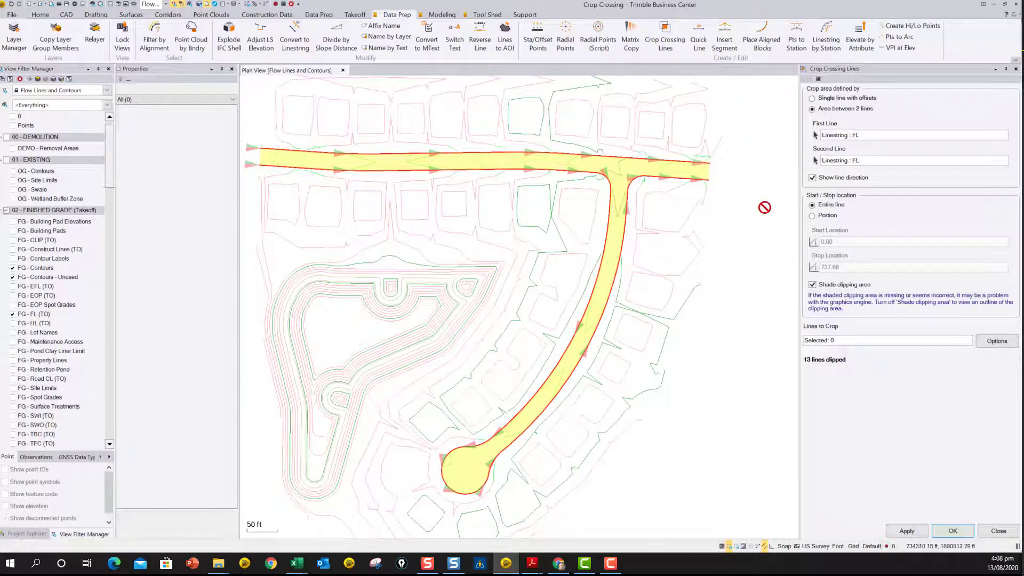
Step: Select all lines on the FG - Contours - Unused layer by layer, crop them between the flow lines, and finish the command
{"action": "left_click", "coordinate": [996, 342]}
{"action": "left_click", "coordinate": [918, 396]}
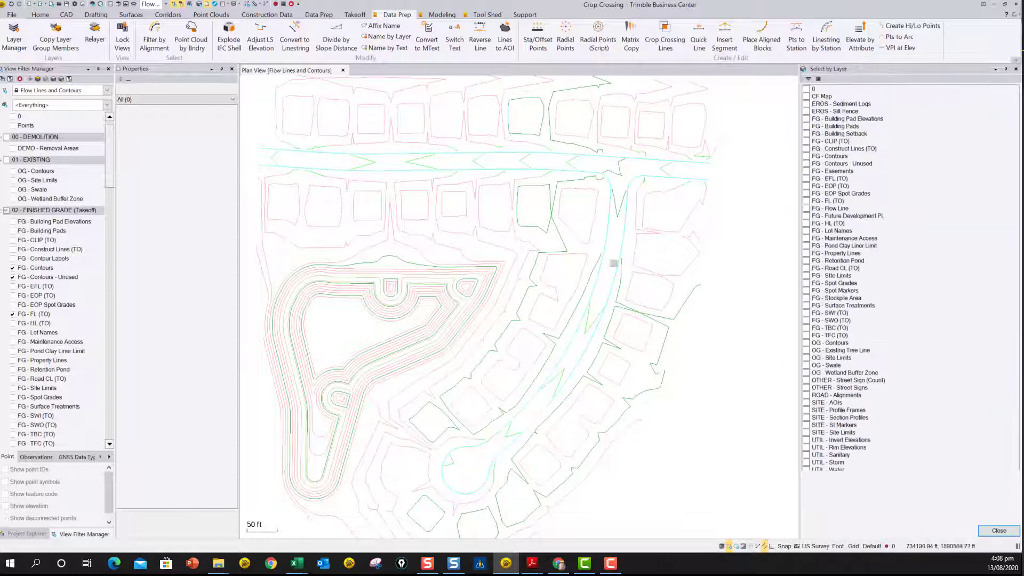
{"action": "scroll", "coordinate": [603, 288], "scroll_direction": "up", "scroll_amount": 1}
{"action": "left_click", "coordinate": [595, 359]}
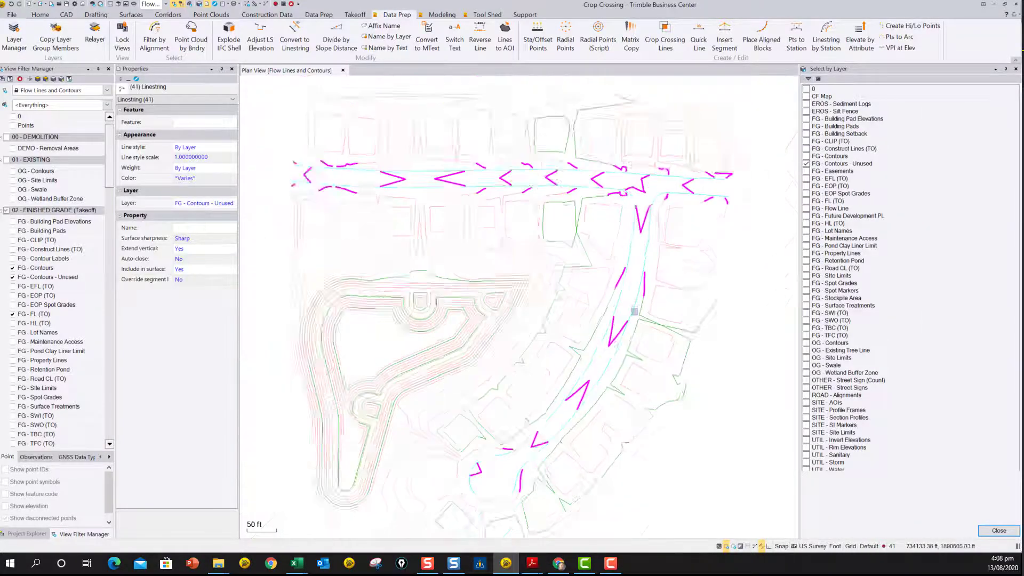
{"action": "scroll", "coordinate": [634, 311], "scroll_direction": "down", "scroll_amount": 3}
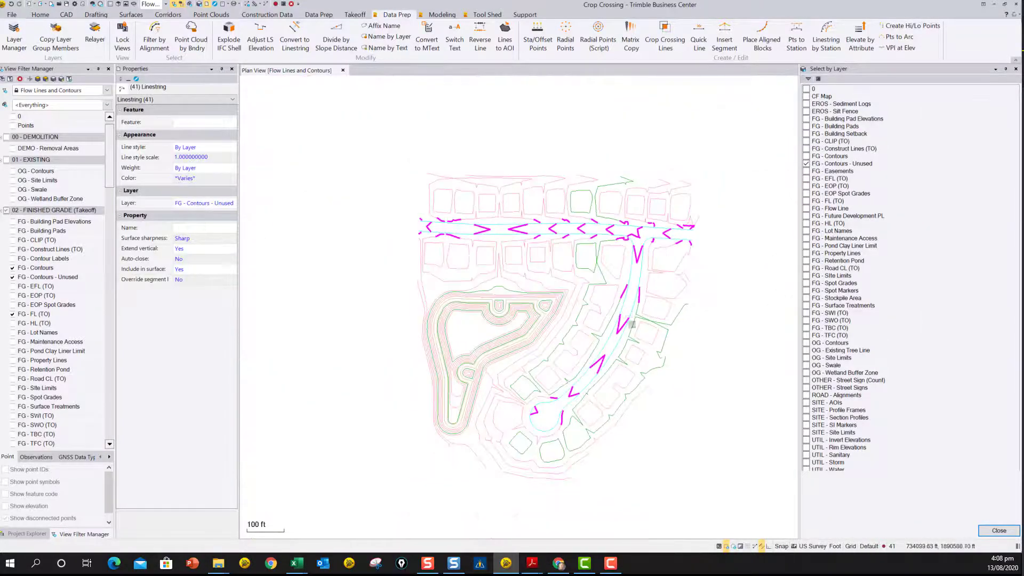
{"action": "left_click", "coordinate": [998, 530]}
{"action": "left_click", "coordinate": [959, 533]}
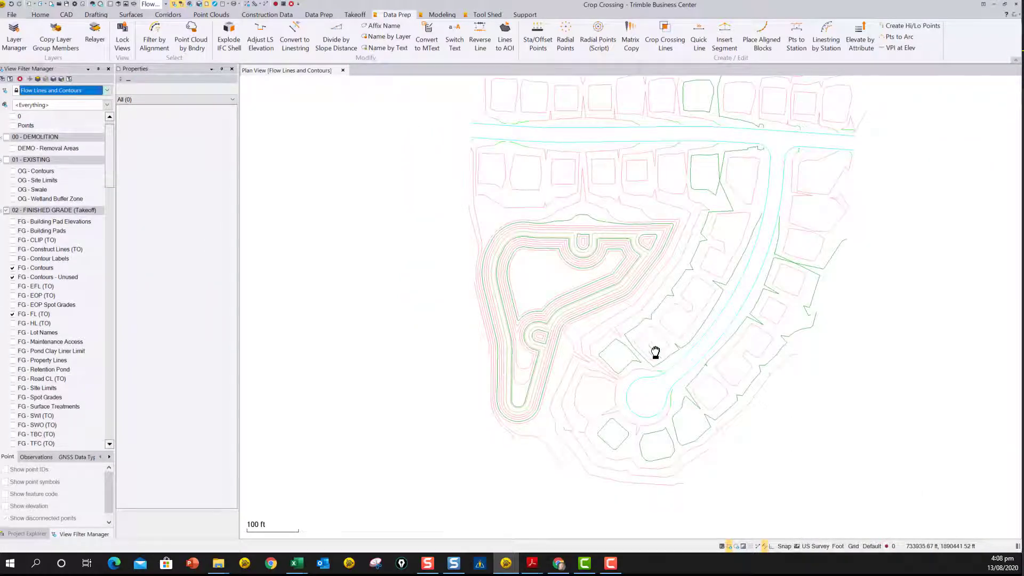
Step: Examine the cropped contours along both flow lines, from the cul-de-sac to the straight road and its intersection
{"action": "scroll", "coordinate": [552, 365], "scroll_direction": "up", "scroll_amount": 3}
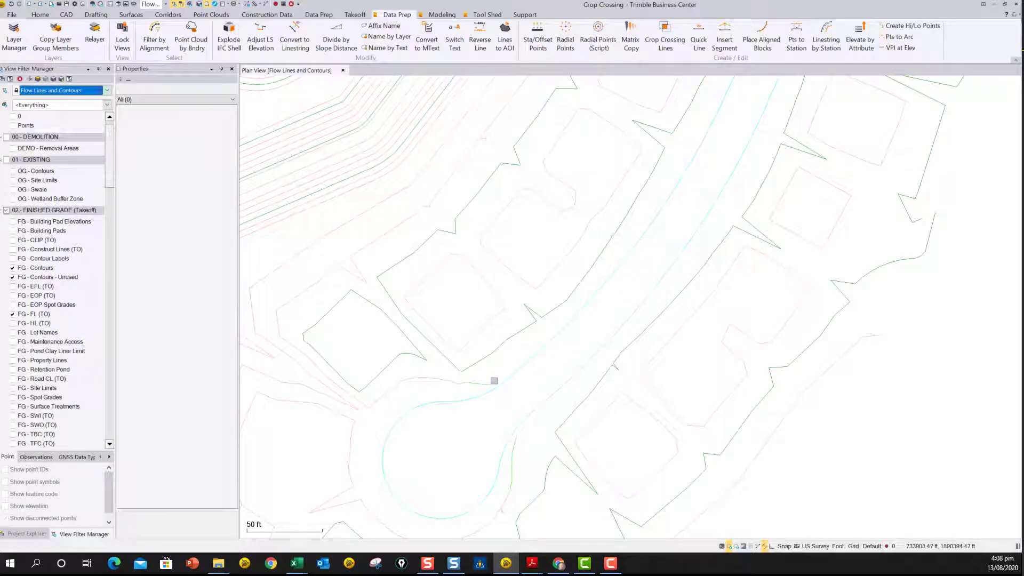
{"action": "scroll", "coordinate": [647, 219], "scroll_direction": "down", "scroll_amount": 5}
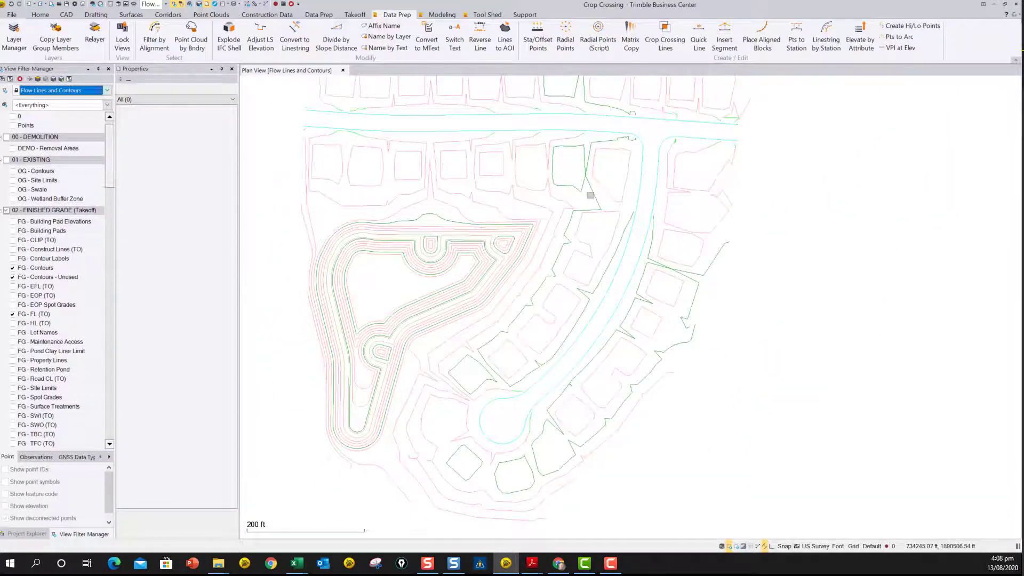
{"action": "scroll", "coordinate": [650, 230], "scroll_direction": "down", "scroll_amount": 2}
{"action": "middle_click_drag", "start_coordinate": [642, 245], "coordinate": [660, 272]}
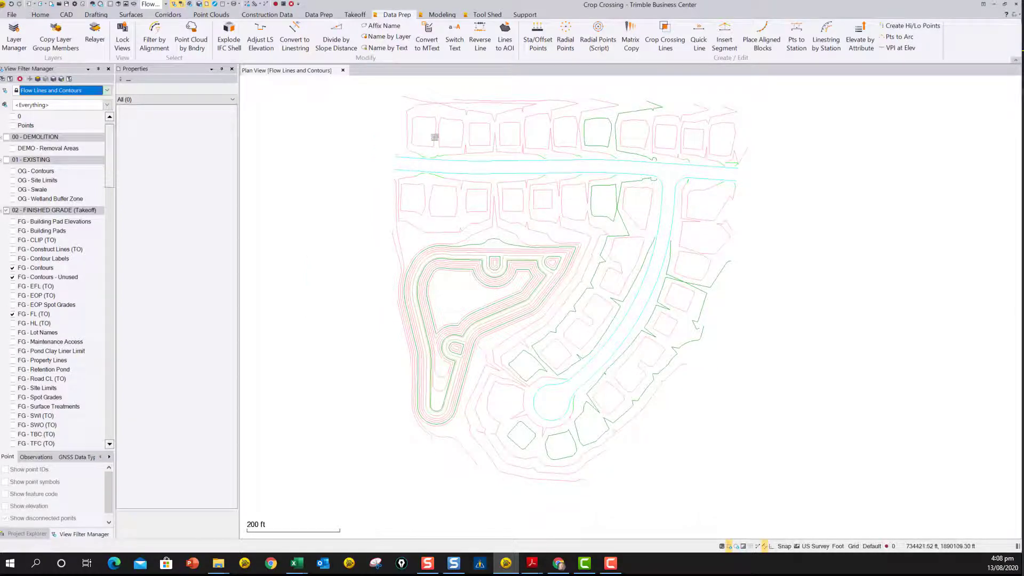
{"action": "scroll", "coordinate": [438, 163], "scroll_direction": "up", "scroll_amount": 3}
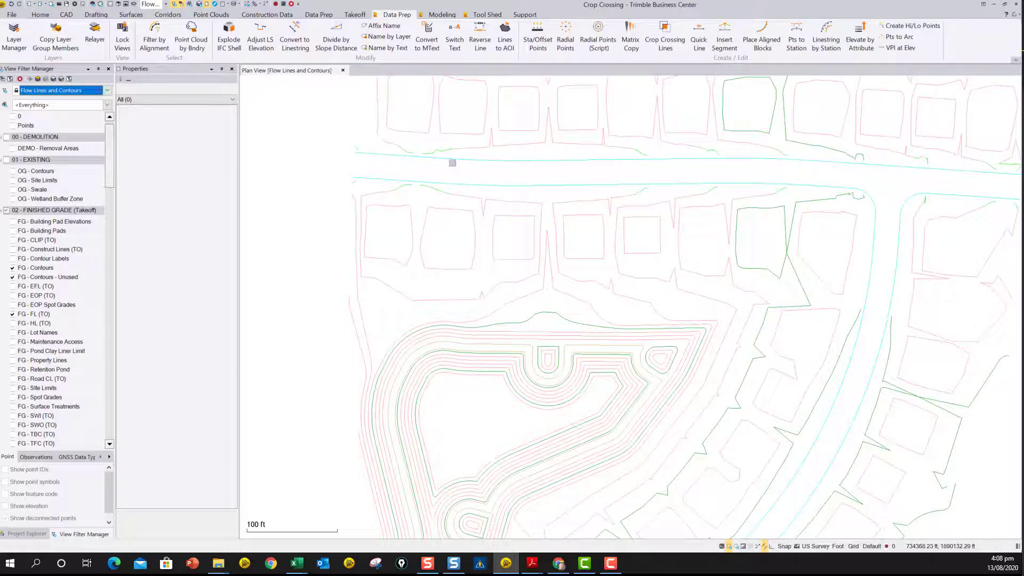
{"action": "scroll", "coordinate": [453, 162], "scroll_direction": "down", "scroll_amount": 1}
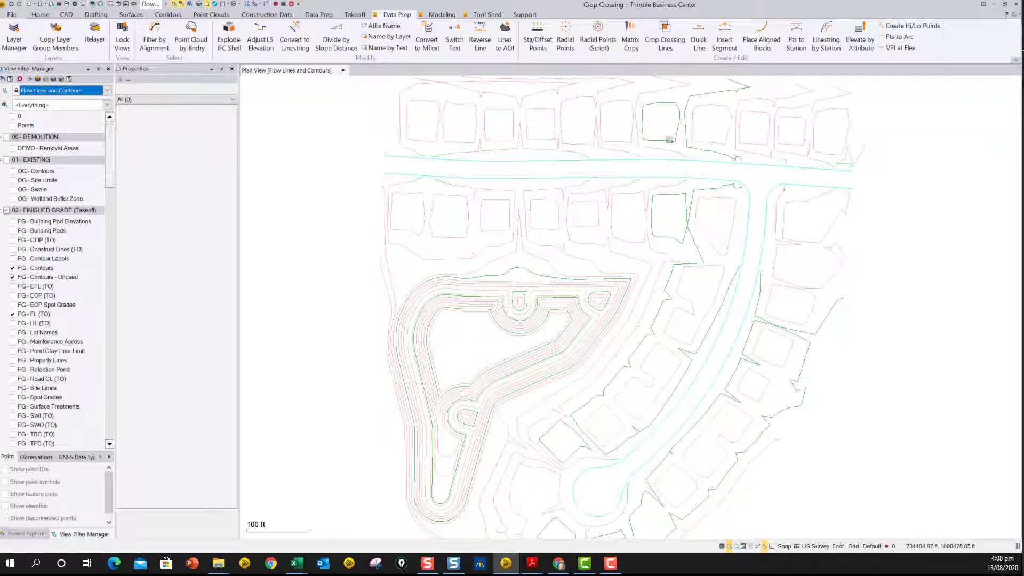
{"action": "scroll", "coordinate": [668, 141], "scroll_direction": "down", "scroll_amount": 1}
{"action": "middle_click_drag", "start_coordinate": [652, 262], "coordinate": [589, 257]}
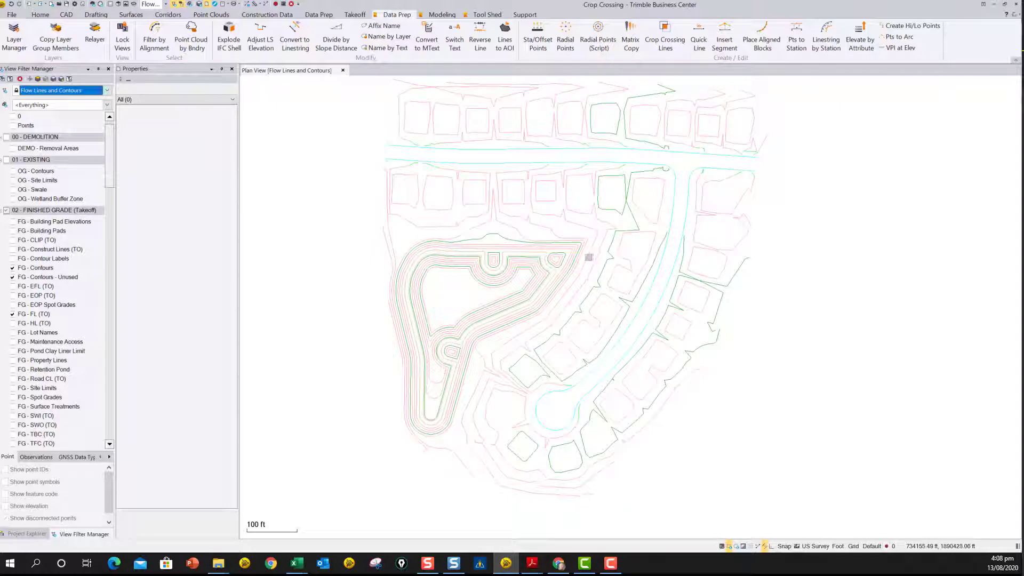